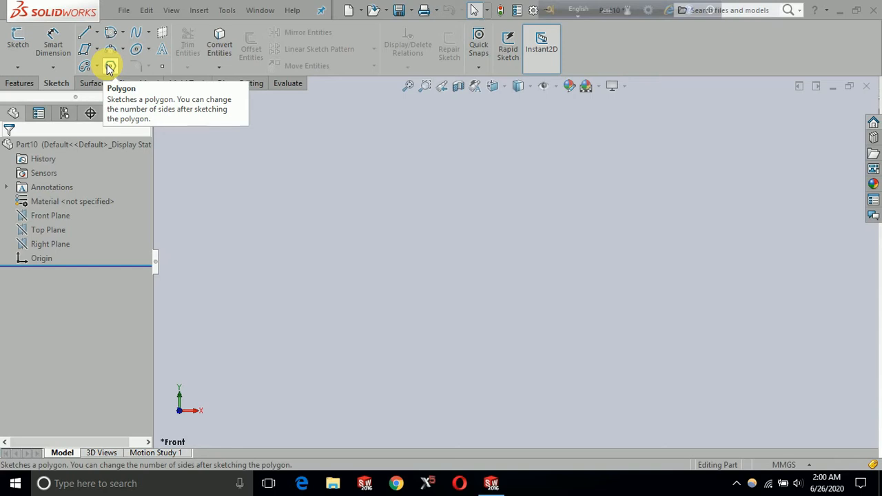
- Sketch a five-sided polygon with an inscribed circle about 97 mm in diameter on the Front Plane, up and left of the origin
{"action": "left_click", "coordinate": [110, 67]}
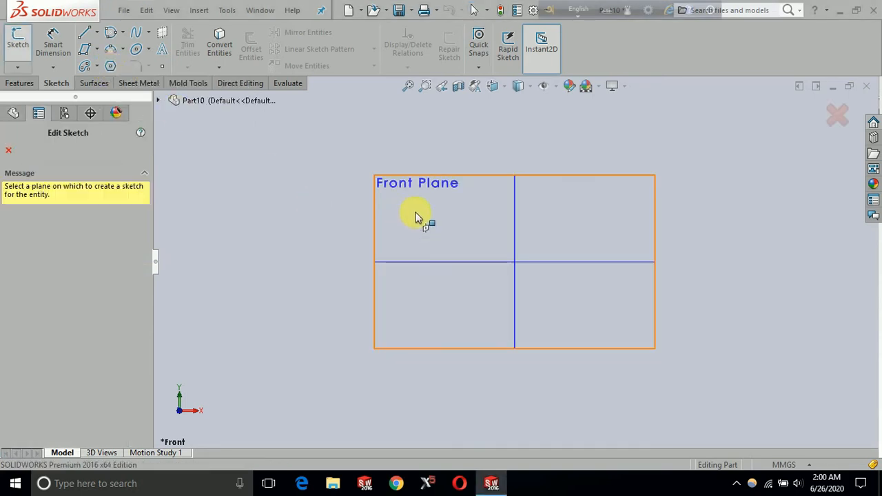
{"action": "left_click", "coordinate": [434, 220]}
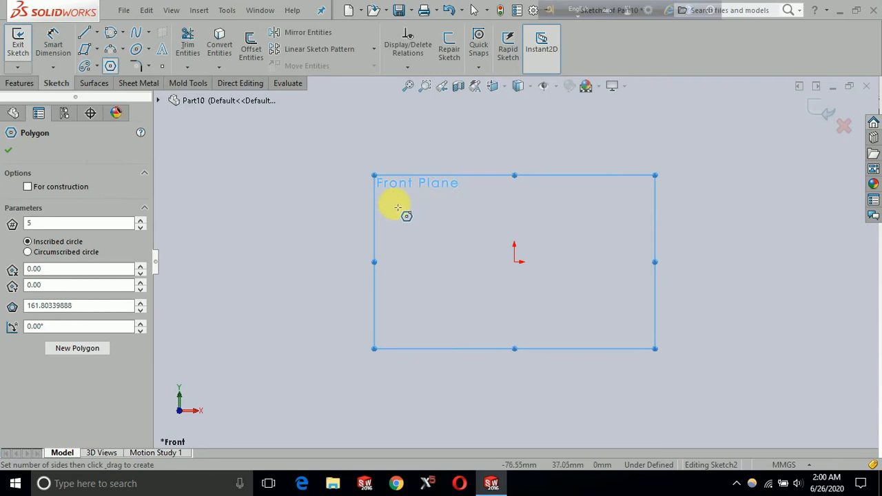
{"action": "left_click", "coordinate": [405, 219]}
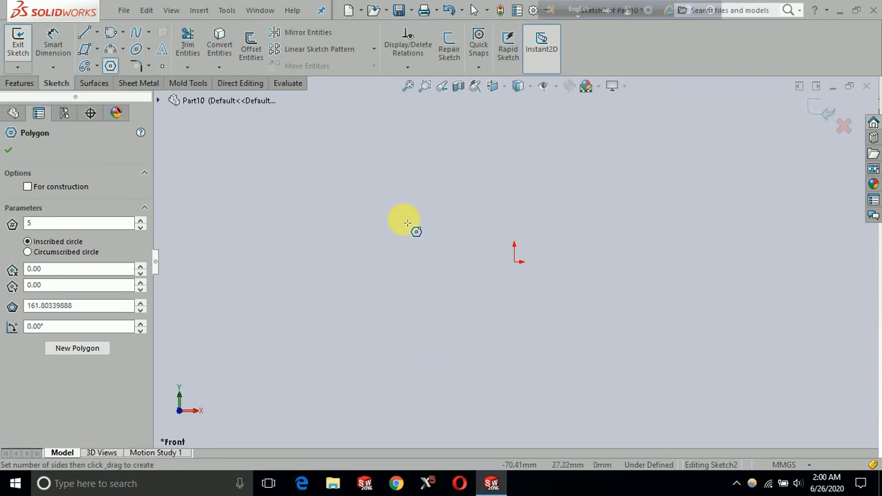
{"action": "left_click", "coordinate": [445, 304]}
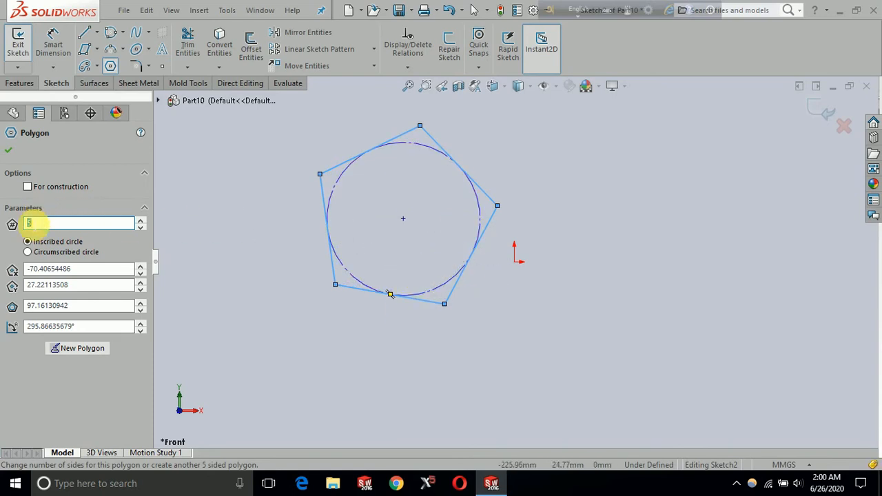
- Try the polygon with 6, 4 and 8 sides
{"action": "left_click", "coordinate": [141, 221]}
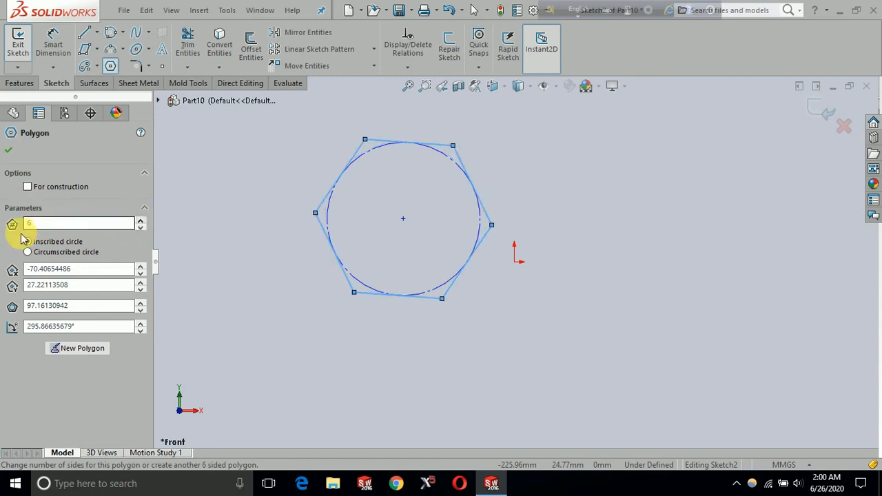
{"action": "left_click_drag", "start_coordinate": [72, 226], "coordinate": [1, 222]}
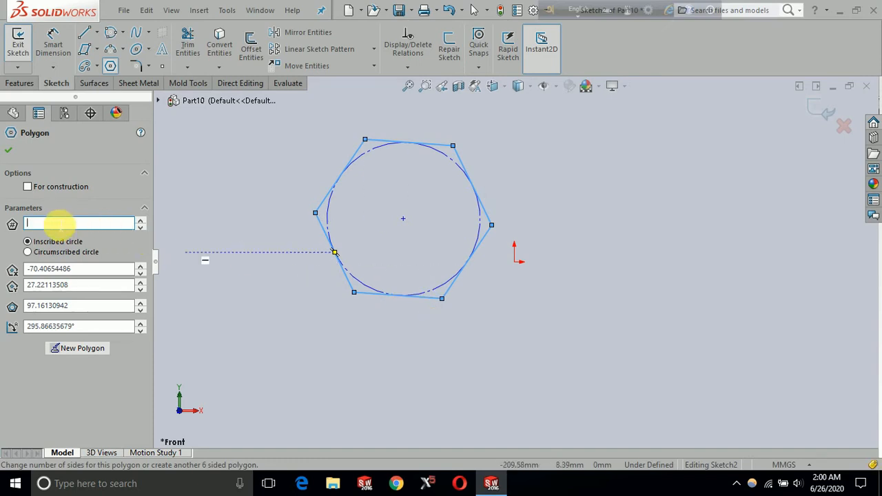
{"action": "type", "text": "4"}
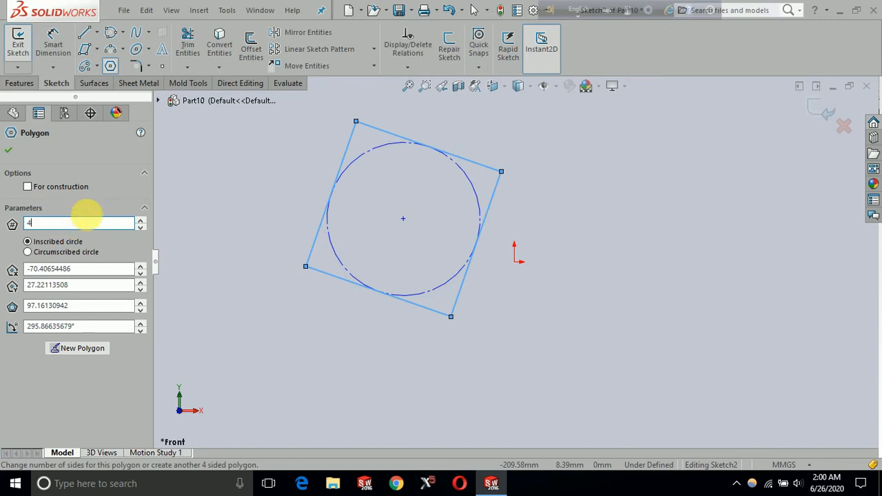
{"action": "type", "text": "8"}
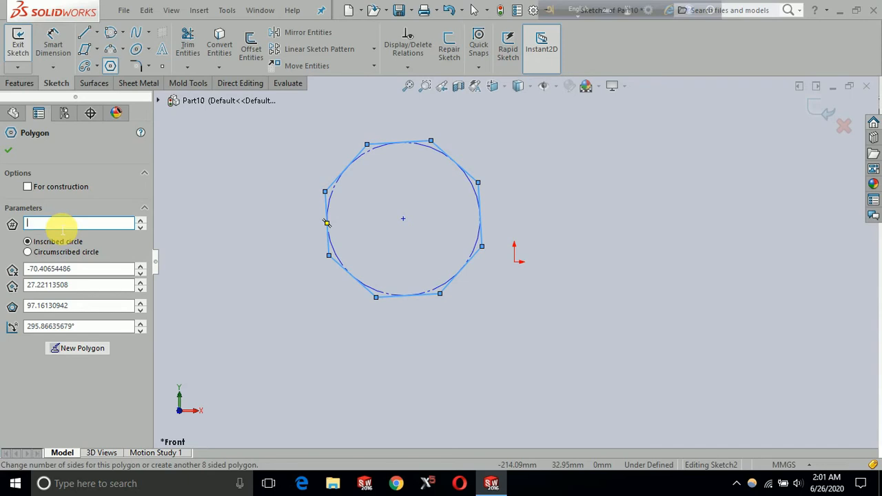
- Set the polygon to 7 sides with a circumscribed circle and finish the Polygon command
{"action": "type", "text": "7"}
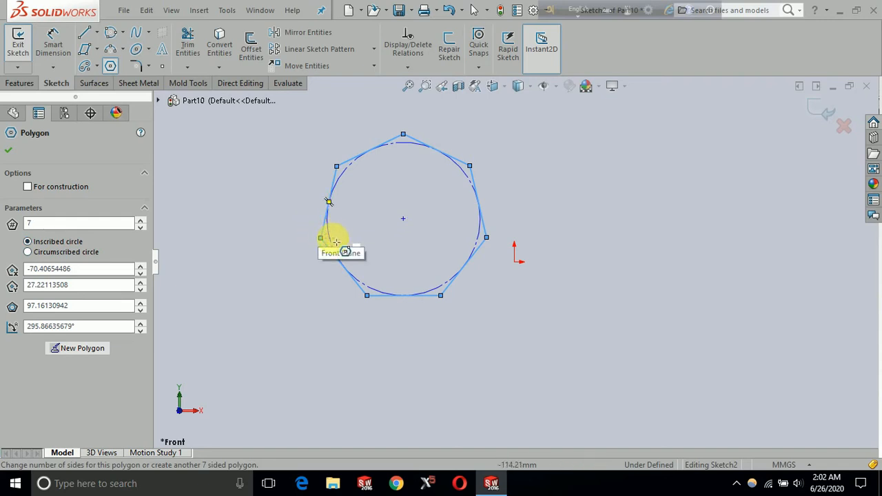
{"action": "left_click", "coordinate": [28, 252]}
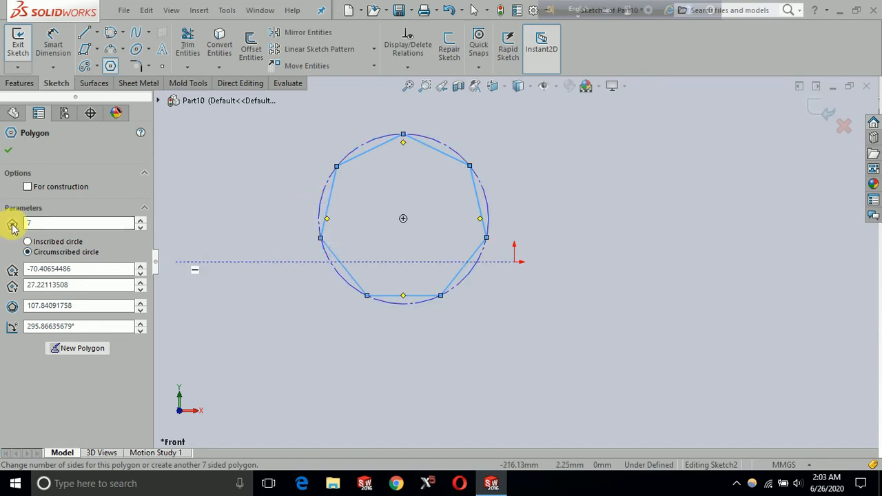
{"action": "left_click", "coordinate": [9, 149]}
{"action": "key", "text": "Escape"}
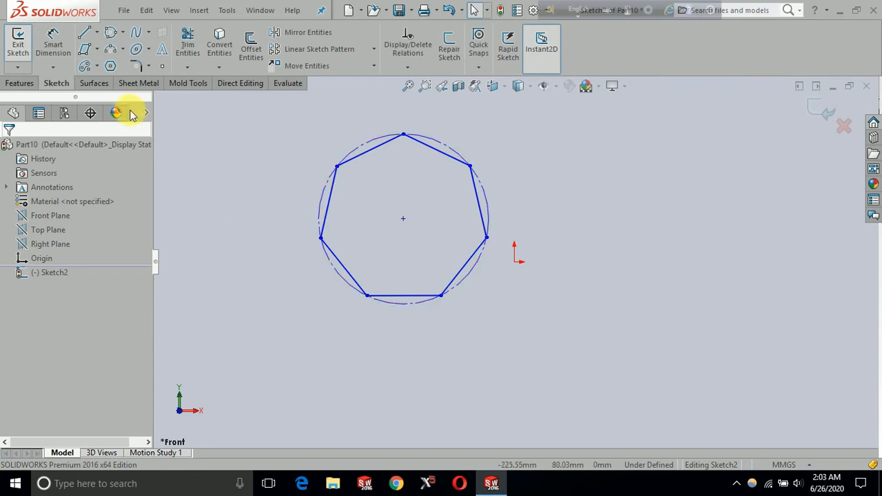
- Dimension the diameter of the heptagon's construction circle as 100 mm
{"action": "left_click", "coordinate": [60, 62]}
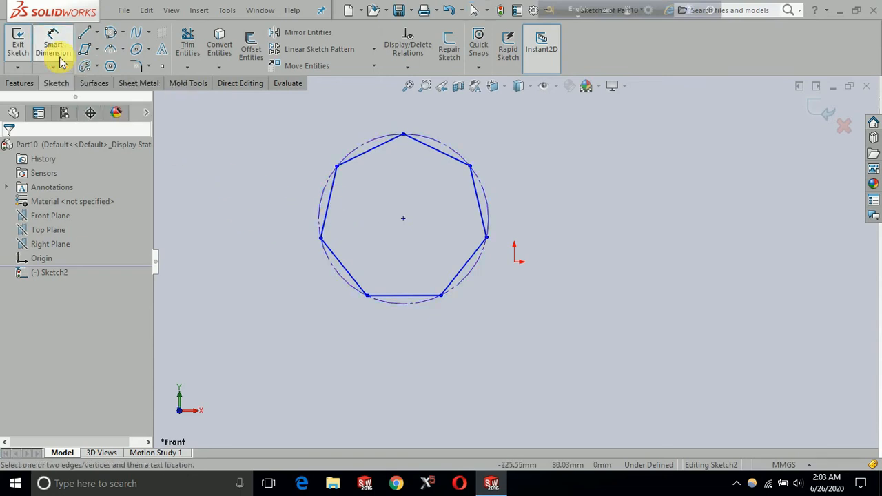
{"action": "left_click", "coordinate": [487, 211]}
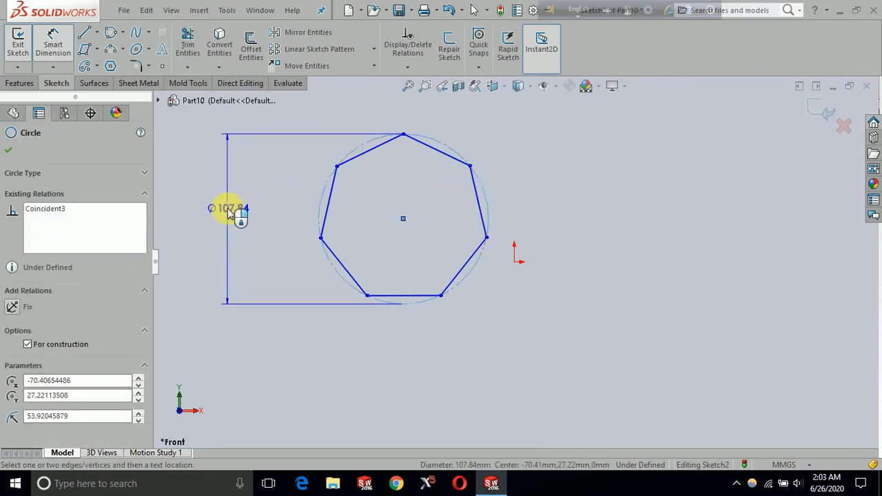
{"action": "left_click", "coordinate": [229, 212]}
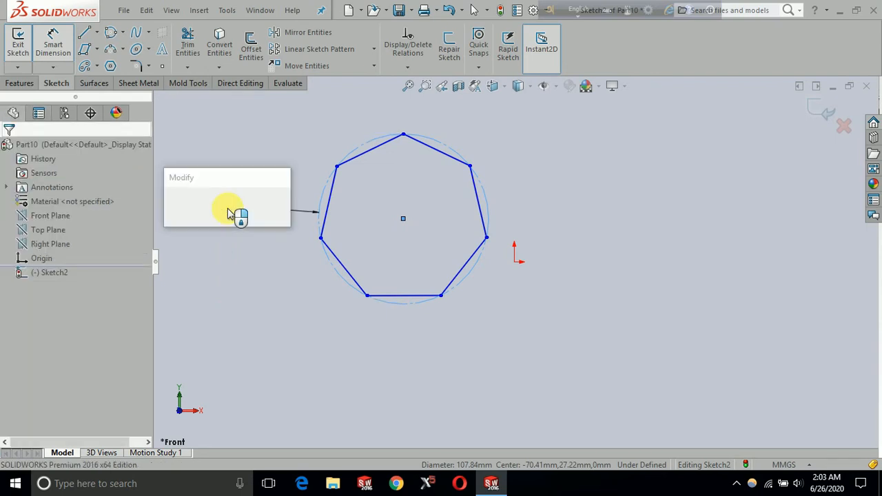
{"action": "type", "text": "100"}
{"action": "key", "text": "Return"}
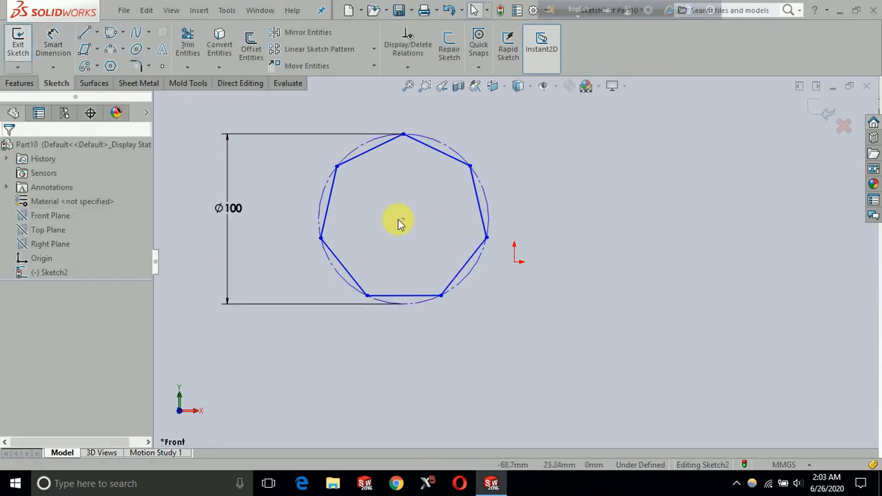
- Dimension the horizontal distance between the heptagon's centre and the origin as 50 mm
{"action": "left_click", "coordinate": [55, 44]}
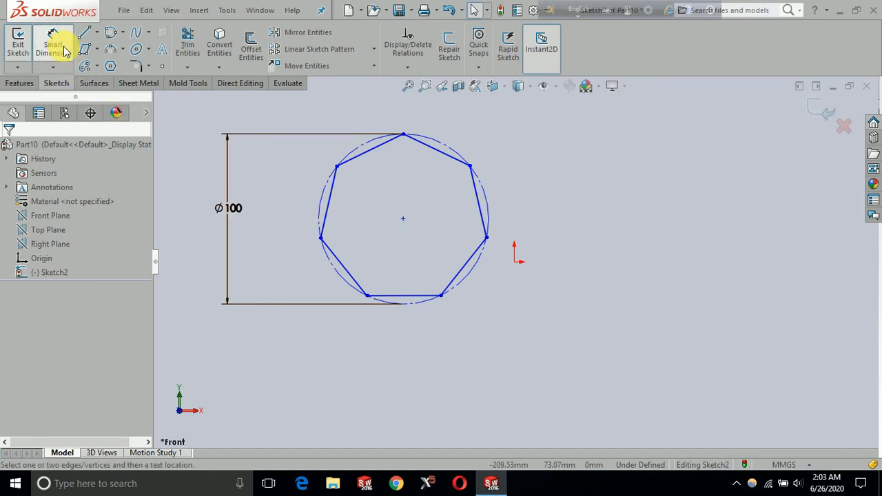
{"action": "left_click", "coordinate": [403, 218]}
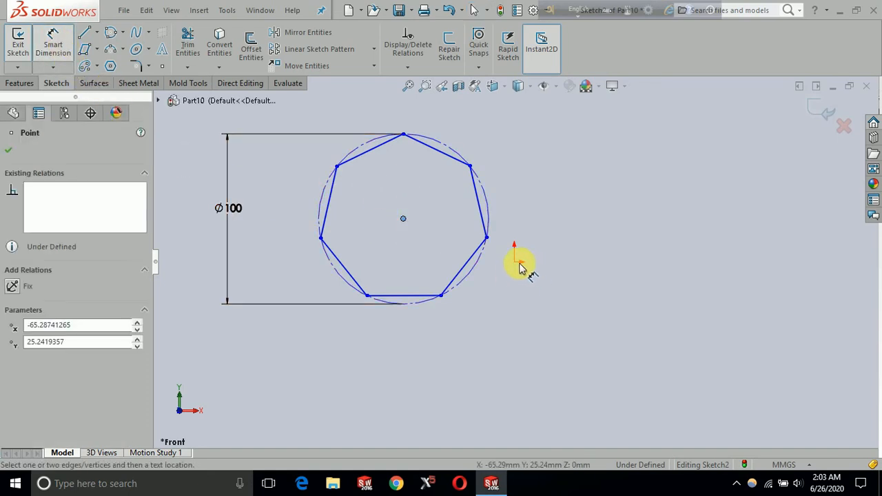
{"action": "left_click", "coordinate": [513, 261]}
{"action": "left_click", "coordinate": [485, 361]}
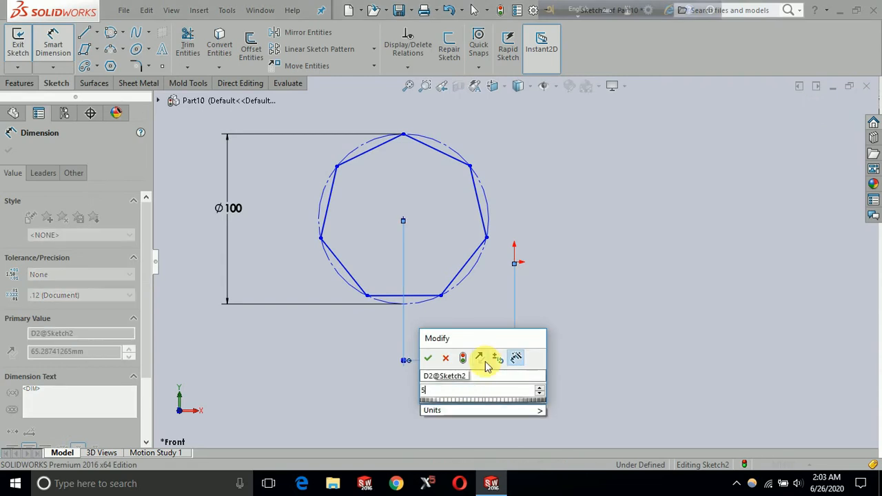
{"action": "type", "text": "50"}
{"action": "key", "text": "Return"}
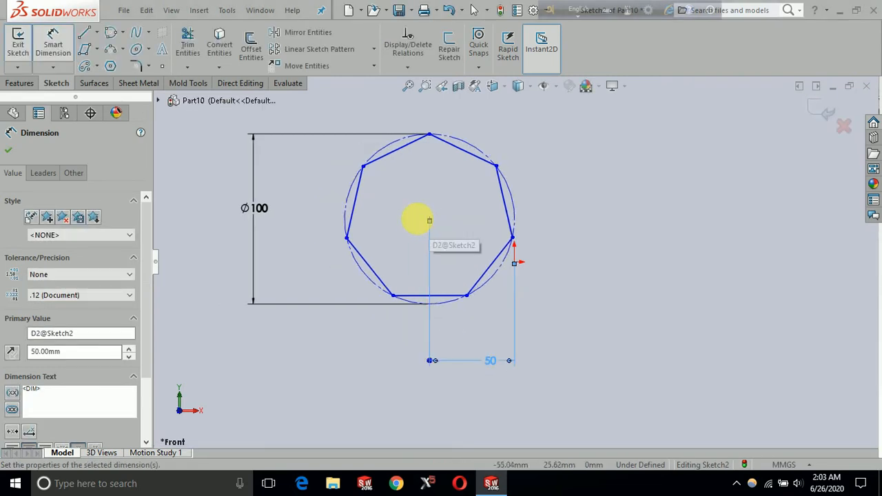
- Dimension the vertical distance between the heptagon's centre and the origin as 30 mm
{"action": "left_click", "coordinate": [429, 219]}
{"action": "left_click", "coordinate": [513, 262]}
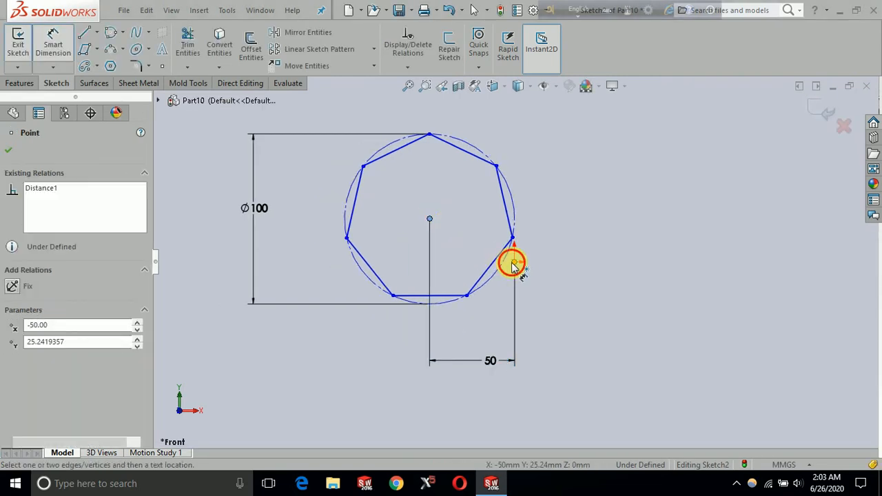
{"action": "left_click", "coordinate": [618, 256]}
{"action": "type", "text": "30"}
{"action": "key", "text": "Return"}
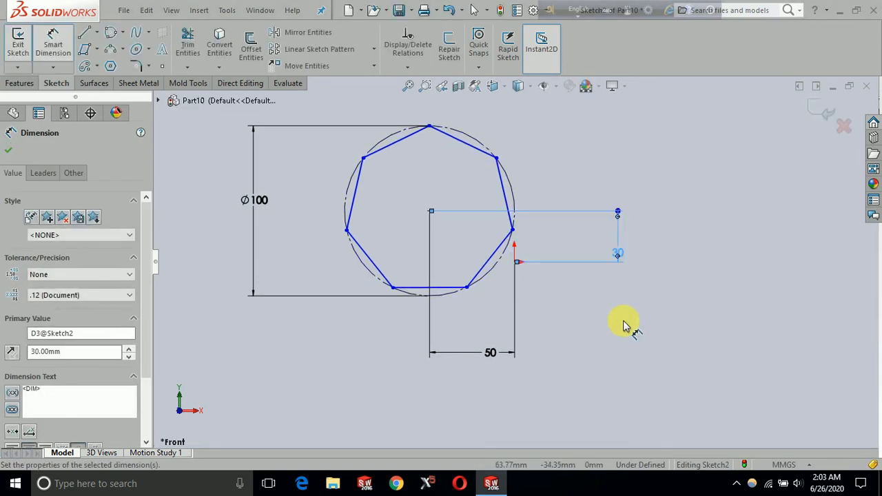
{"action": "left_click", "coordinate": [620, 329]}
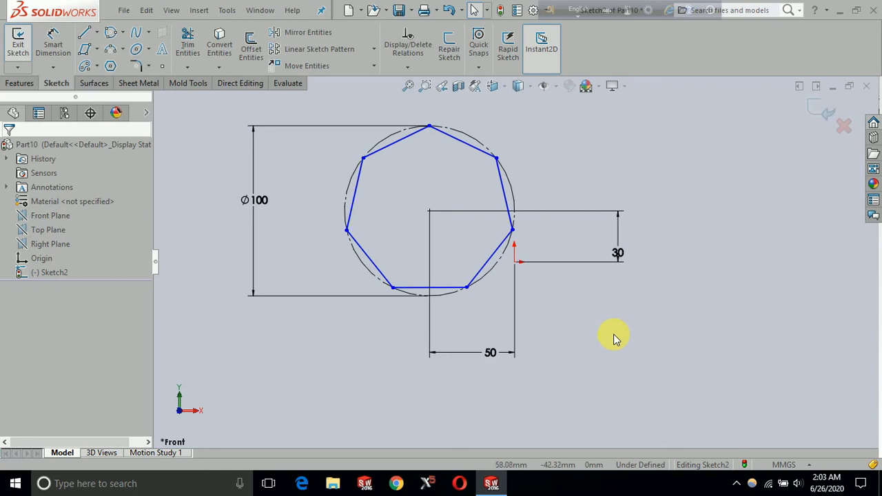
- Check the construction circle's definition and rotate the heptagon freely about its centre by its upper-right vertex
{"action": "left_click", "coordinate": [383, 136]}
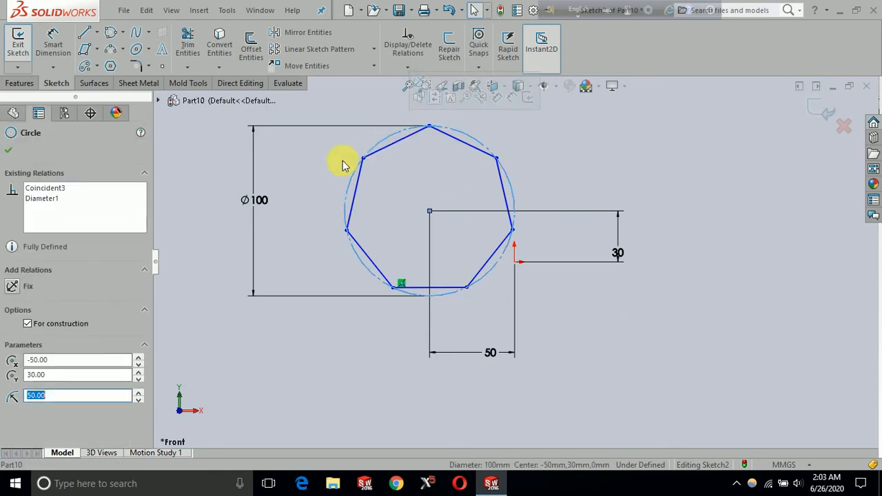
{"action": "left_click", "coordinate": [281, 190]}
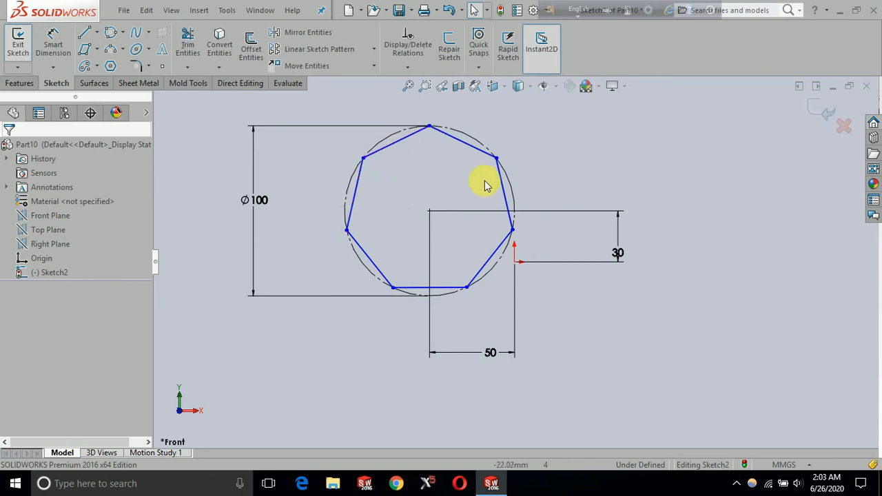
{"action": "left_click_drag", "start_coordinate": [499, 162], "coordinate": [372, 163]}
{"action": "left_click", "coordinate": [296, 165]}
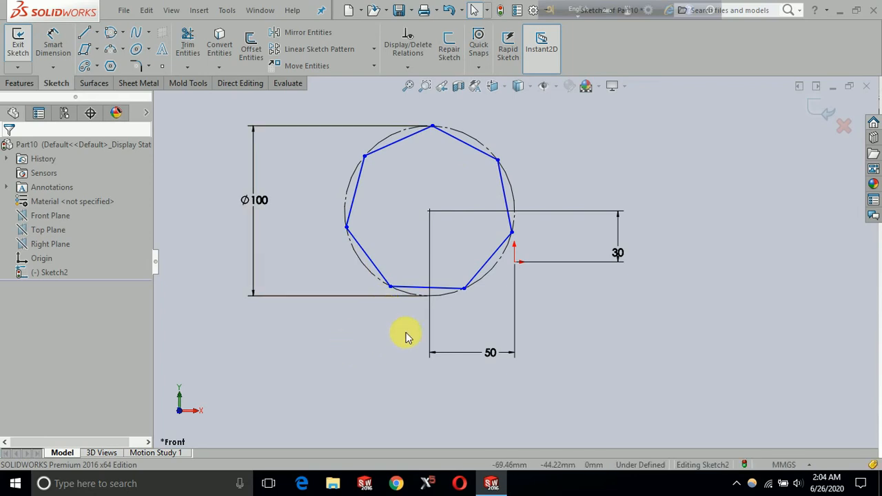
- Try a Horizontal relation on the heptagon's bottom side and undo it
{"action": "left_click", "coordinate": [445, 290]}
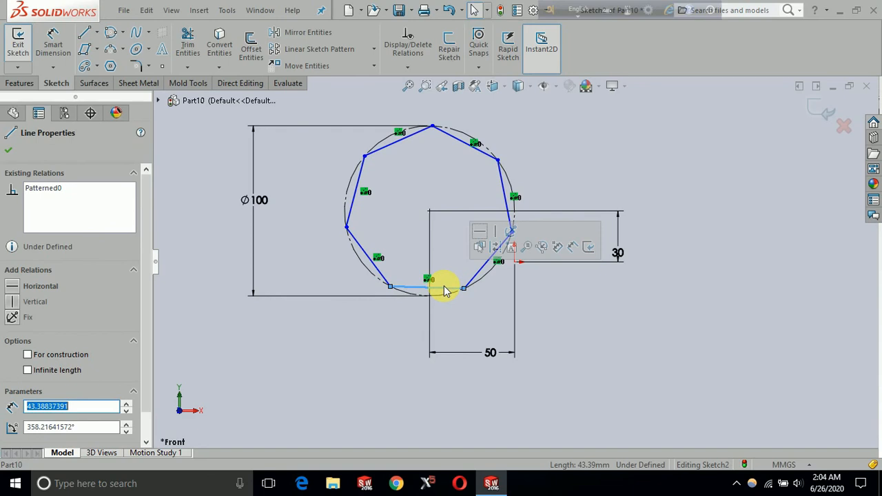
{"action": "left_click", "coordinate": [481, 236]}
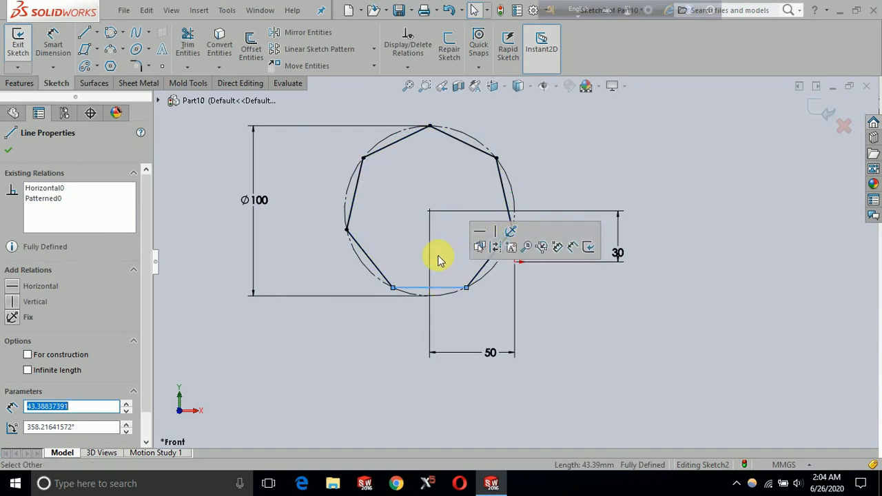
{"action": "left_click", "coordinate": [397, 216]}
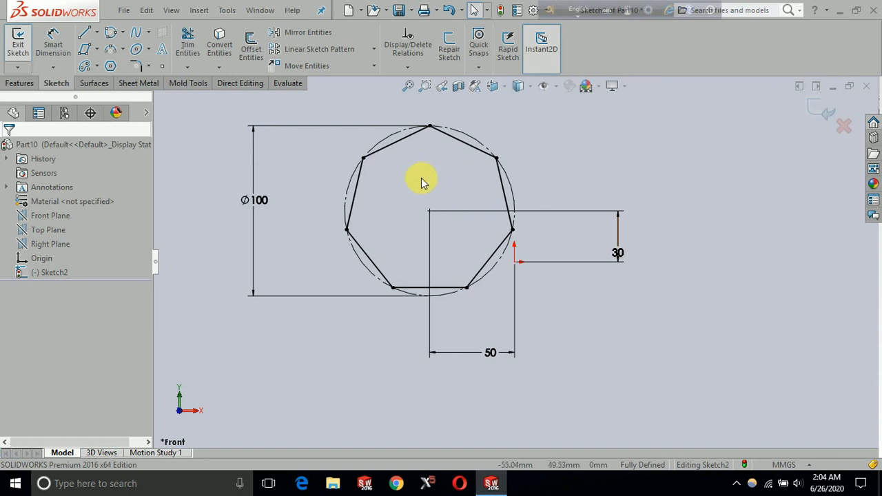
{"action": "key", "text": "ctrl+z"}
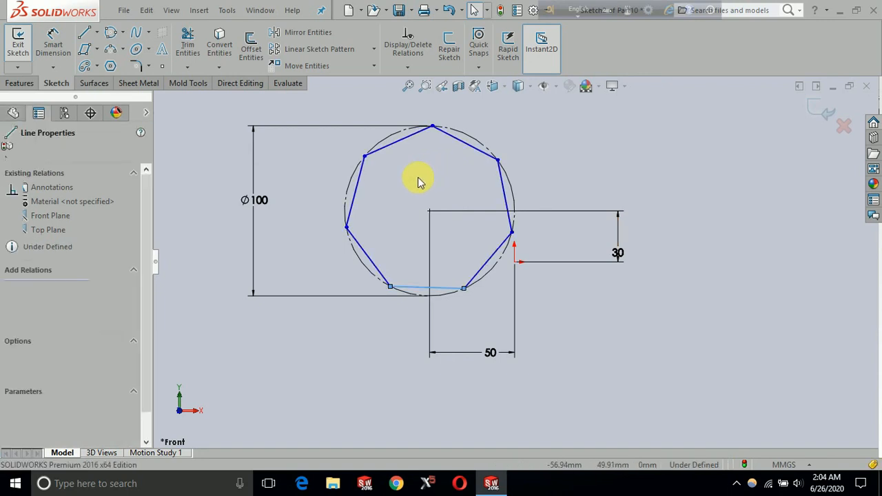
{"action": "left_click", "coordinate": [334, 243]}
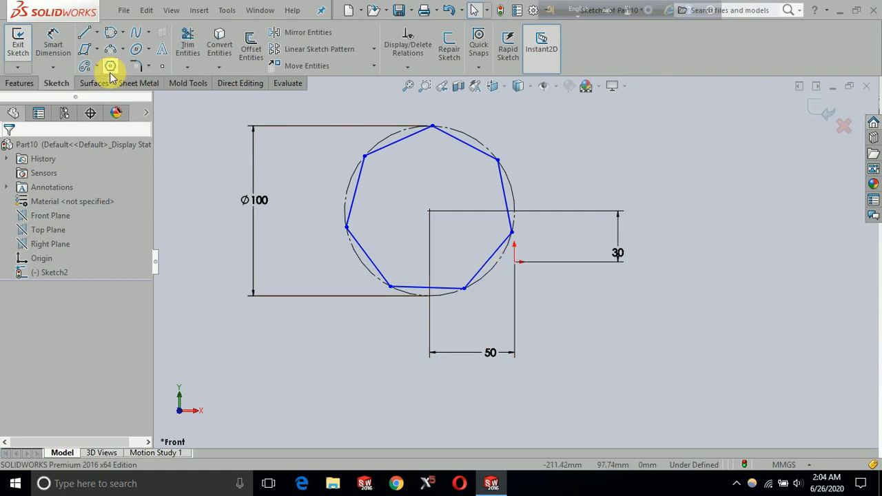
- Dimension the vertical distance from the heptagon's top vertex to the origin as 80 mm
{"action": "left_click", "coordinate": [53, 42]}
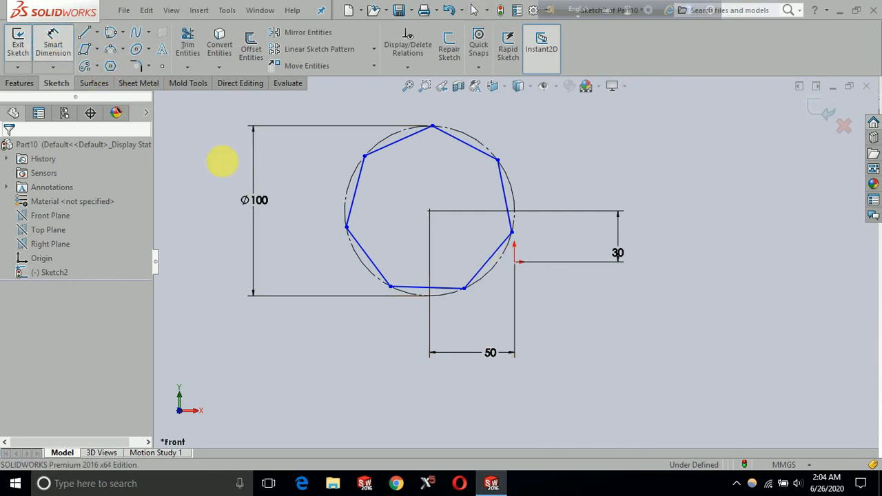
{"action": "left_click", "coordinate": [432, 128]}
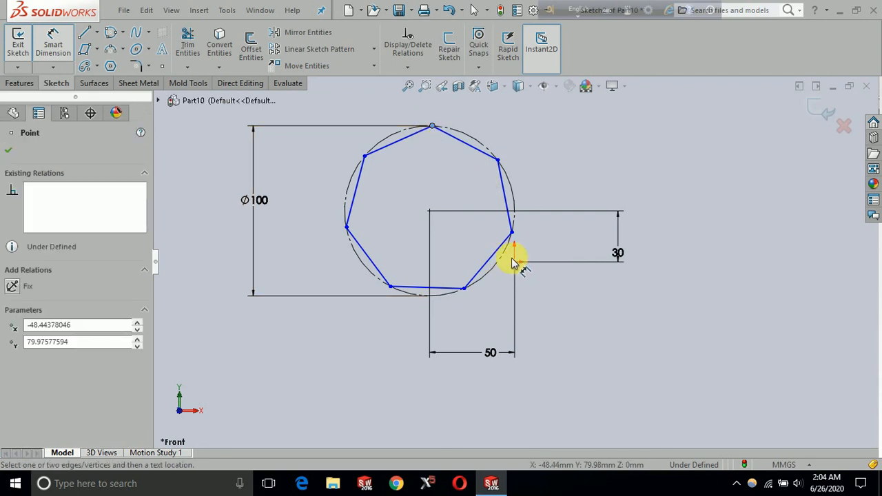
{"action": "left_click", "coordinate": [515, 263]}
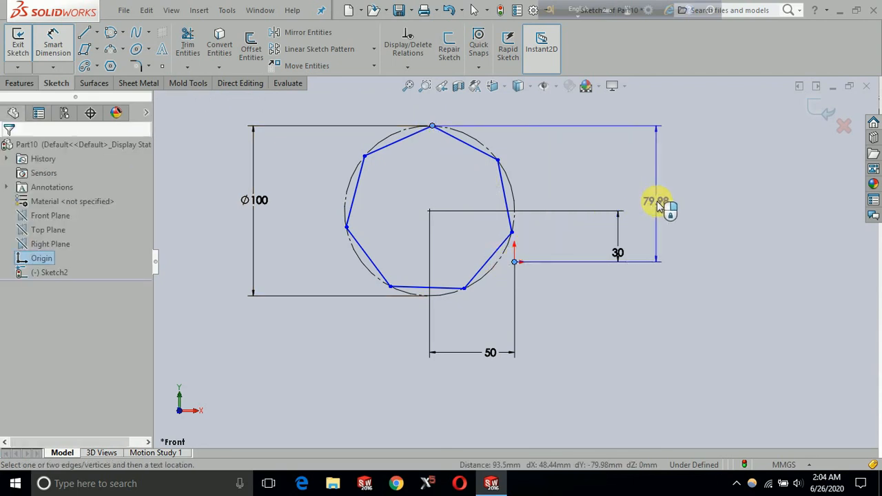
{"action": "left_click", "coordinate": [670, 205]}
{"action": "type", "text": "80"}
{"action": "key", "text": "Return"}
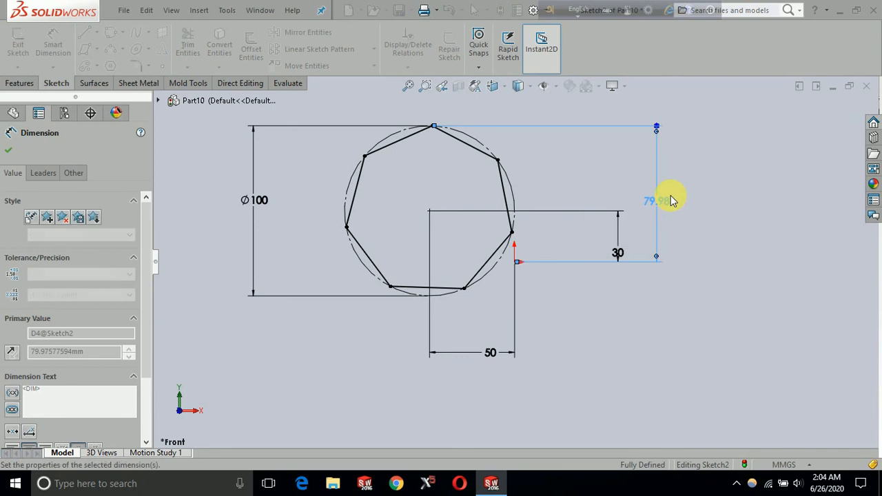
{"action": "key", "text": "Escape"}
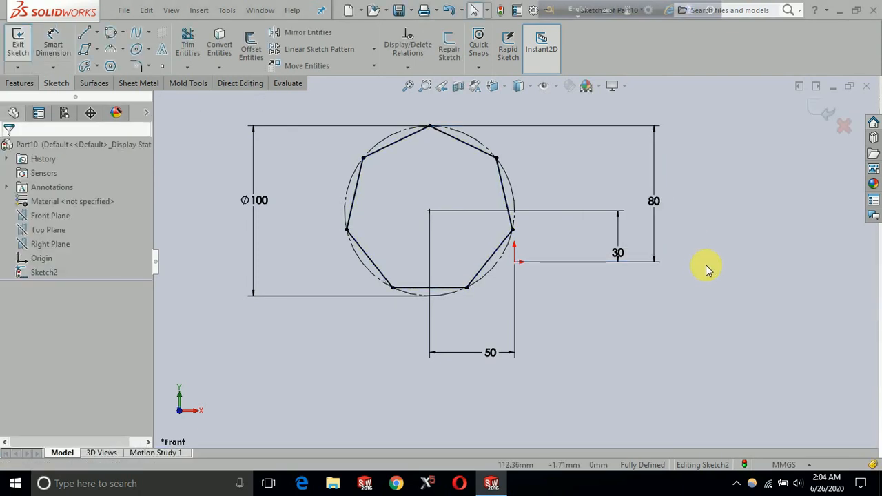